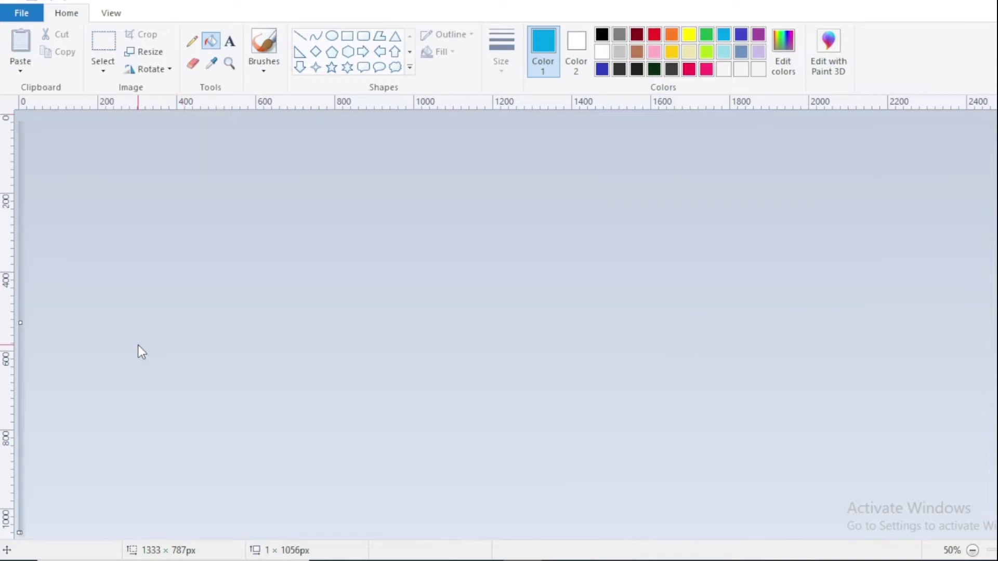
Step: Stretch the one-pixel gradient strip horizontally to 2116 pixels while keeping its 1056-pixel height
left_click(145, 45)
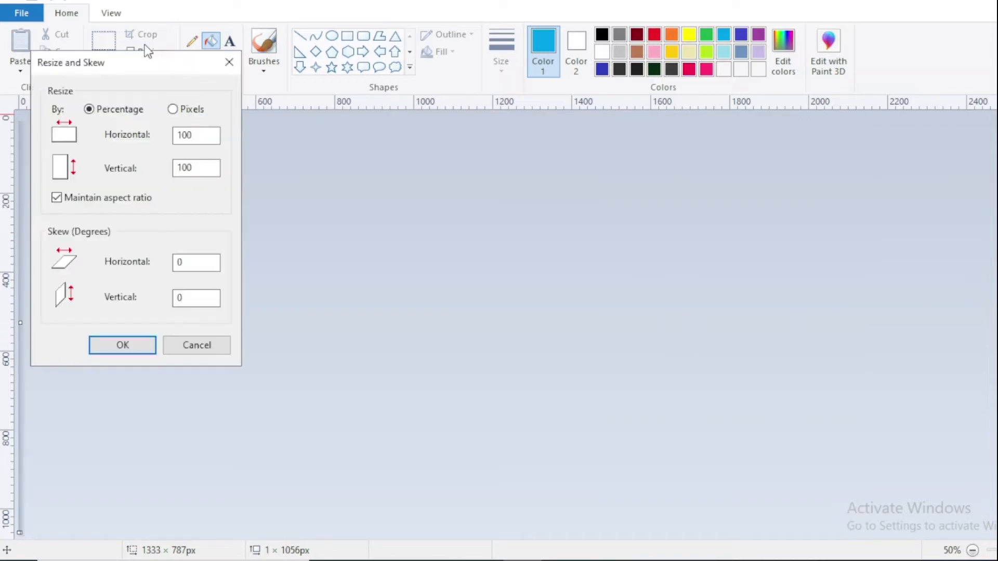
left_click(173, 108)
left_click(191, 134)
type("2116")
left_click(150, 351)
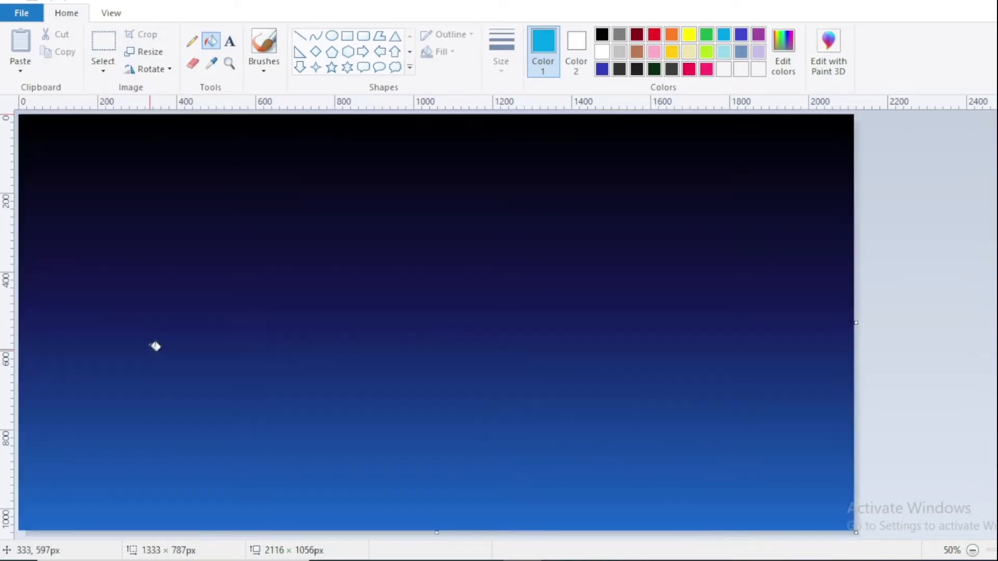
Step: Paint a solid dark grey mountain range with a tall central peak across the bottom of the canvas, using the basic Brush
left_click(265, 72)
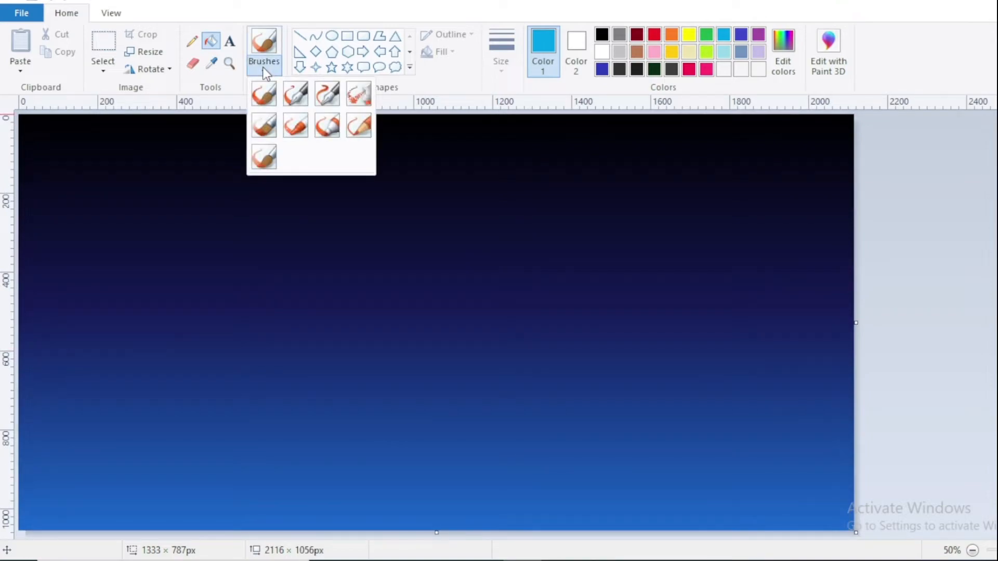
left_click(265, 95)
left_click(619, 70)
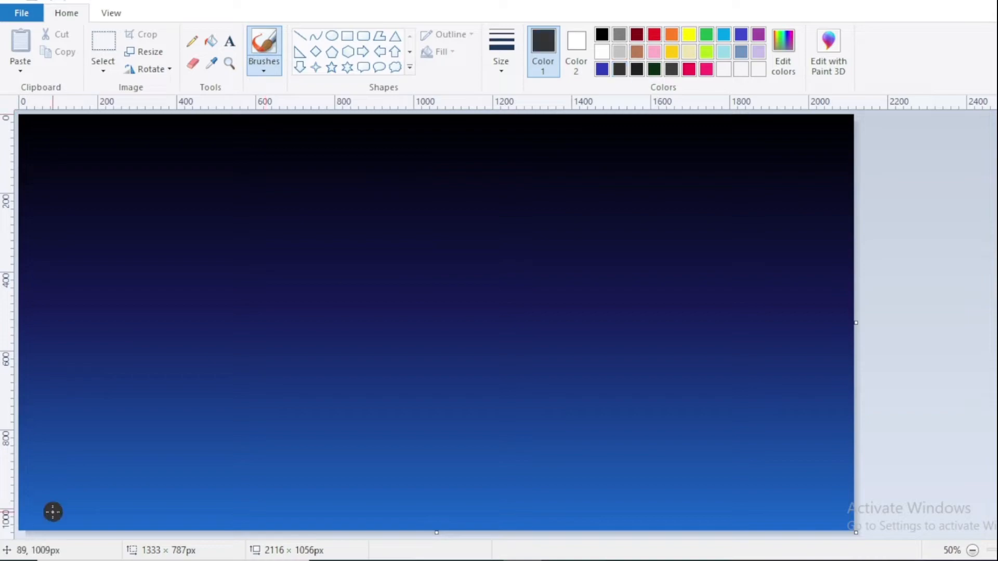
mouse_move(20, 459)
left_mouse_down()
mouse_move(173, 454)
mouse_move(388, 421)
mouse_move(572, 456)
mouse_move(804, 441)
mouse_move(596, 517)
mouse_move(674, 464)
mouse_move(490, 414)
mouse_move(400, 478)
mouse_move(42, 507)
left_mouse_up()
Step: Cover the grey mountains with rough black Crayon strokes, leaving flecks of grey as rock texture
left_click(264, 70)
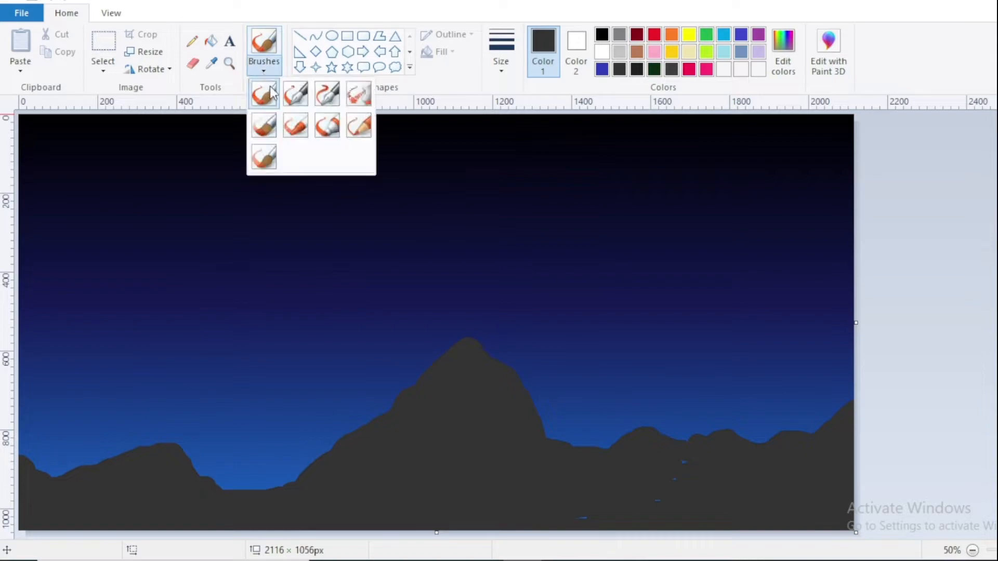
left_click(295, 124)
left_click(602, 35)
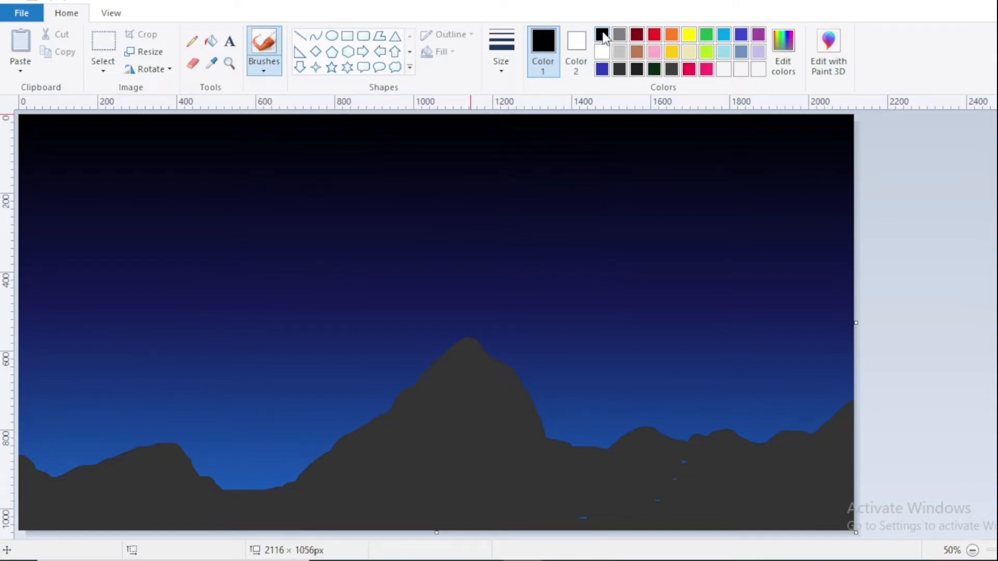
mouse_move(23, 459)
left_mouse_down()
mouse_move(171, 452)
mouse_move(385, 415)
mouse_move(661, 439)
mouse_move(840, 439)
mouse_move(838, 527)
left_mouse_up()
mouse_move(21, 480)
left_mouse_down()
mouse_move(172, 481)
mouse_move(407, 416)
mouse_move(383, 452)
mouse_move(510, 426)
mouse_move(565, 448)
mouse_move(634, 510)
mouse_move(728, 525)
mouse_move(717, 475)
mouse_move(837, 457)
left_mouse_up()
mouse_move(20, 517)
left_mouse_down()
mouse_move(56, 526)
mouse_move(134, 516)
mouse_move(488, 519)
mouse_move(437, 524)
mouse_move(435, 404)
left_mouse_up()
Step: Select the whole picture, squash it vertically to 736 pixels tall, and paste a copy of it
left_click(104, 73)
left_click(134, 161)
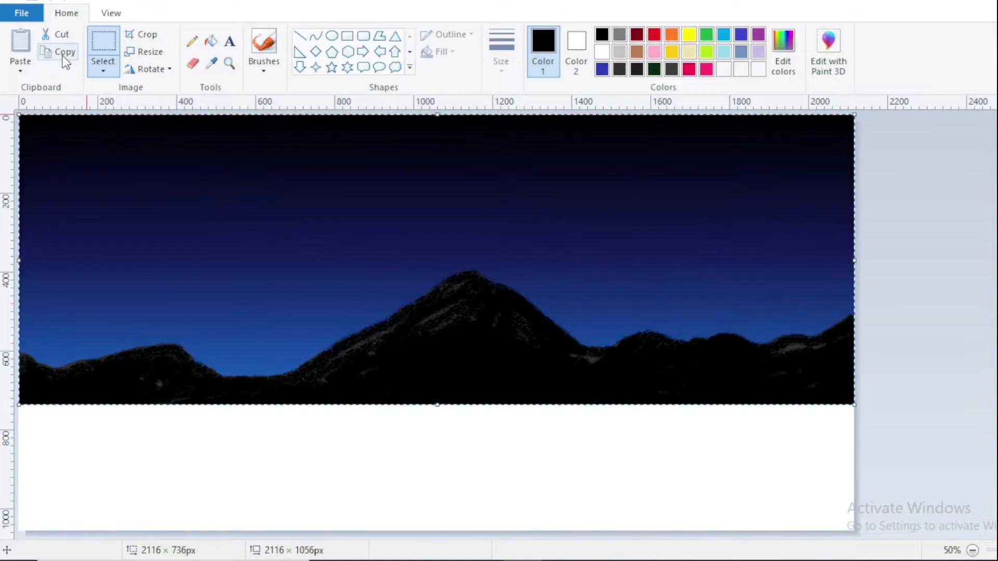
right_click(318, 247)
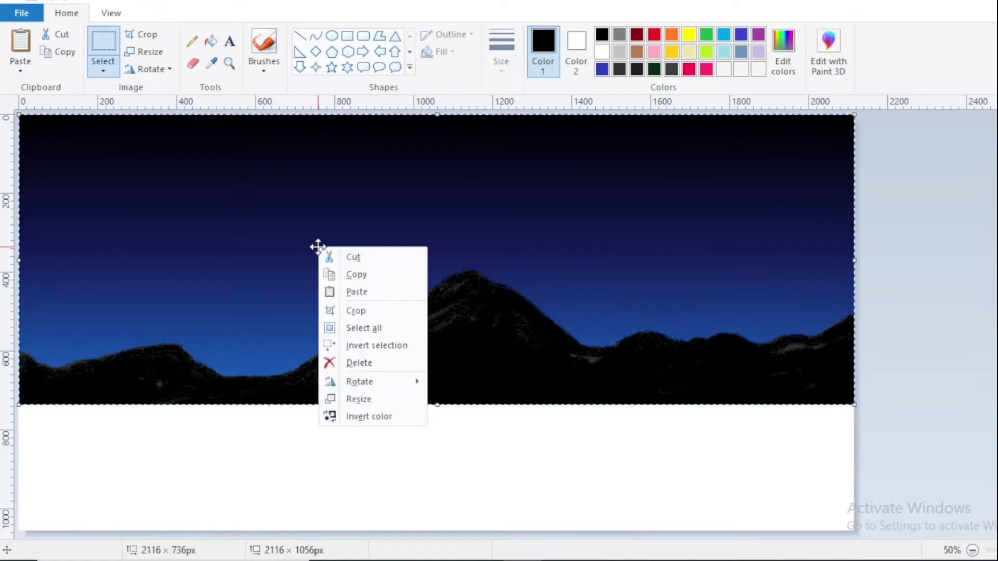
left_click(357, 292)
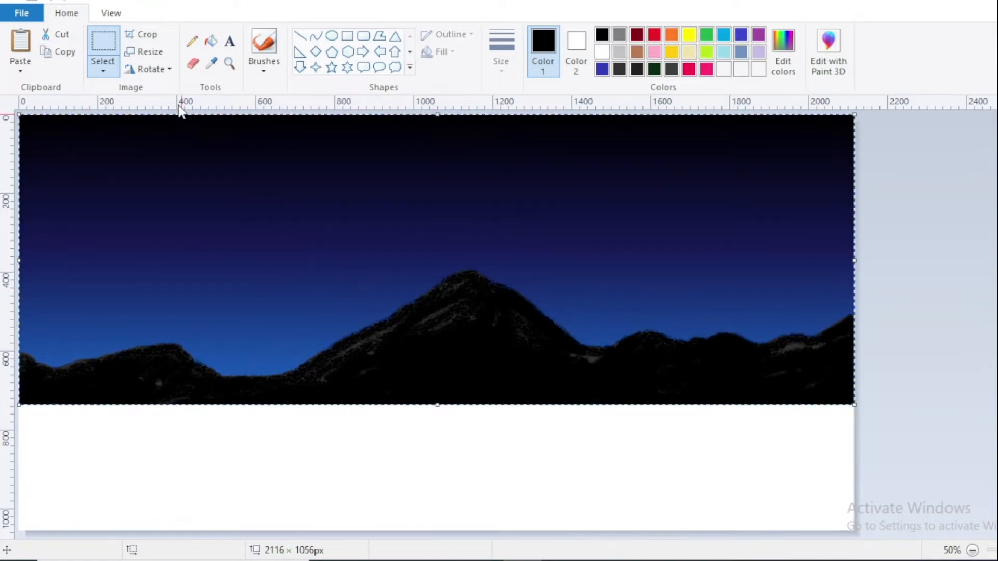
Step: Flip the pasted copy vertically and fit it, vertically squashed, below the mountains as their water reflection
left_click(170, 69)
left_click(172, 138)
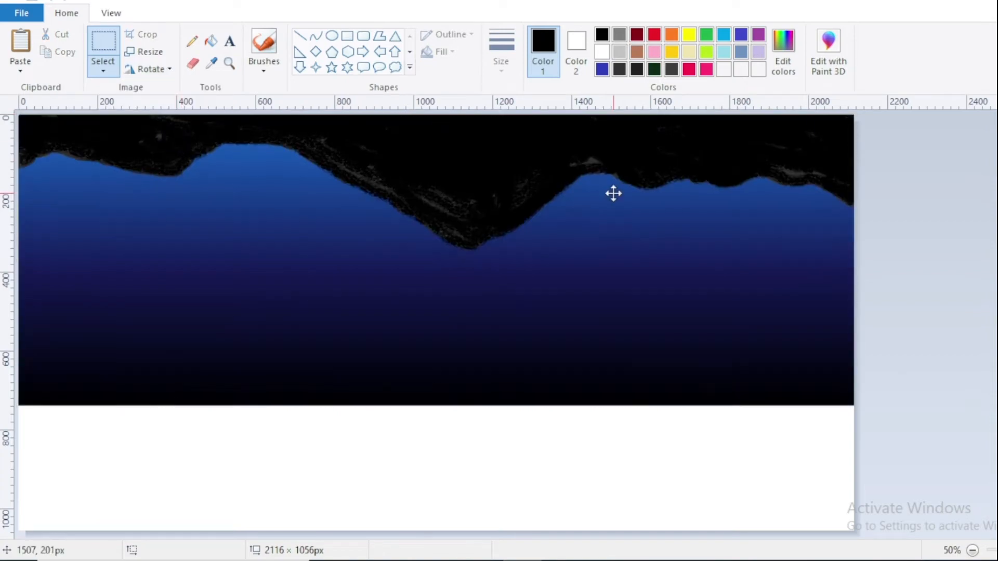
left_click_drag(614, 194, 613, 319)
left_click_drag(439, 242, 447, 388)
left_click(943, 395)
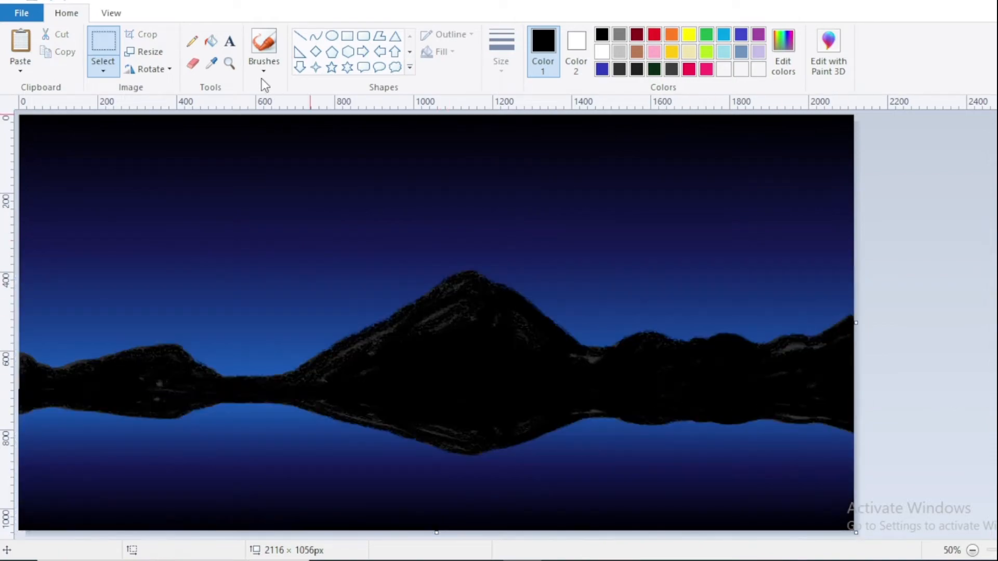
Step: Darken the central mountain and its reflection with black basic Brush strokes to reduce the grey texture
left_click(264, 66)
left_click(265, 94)
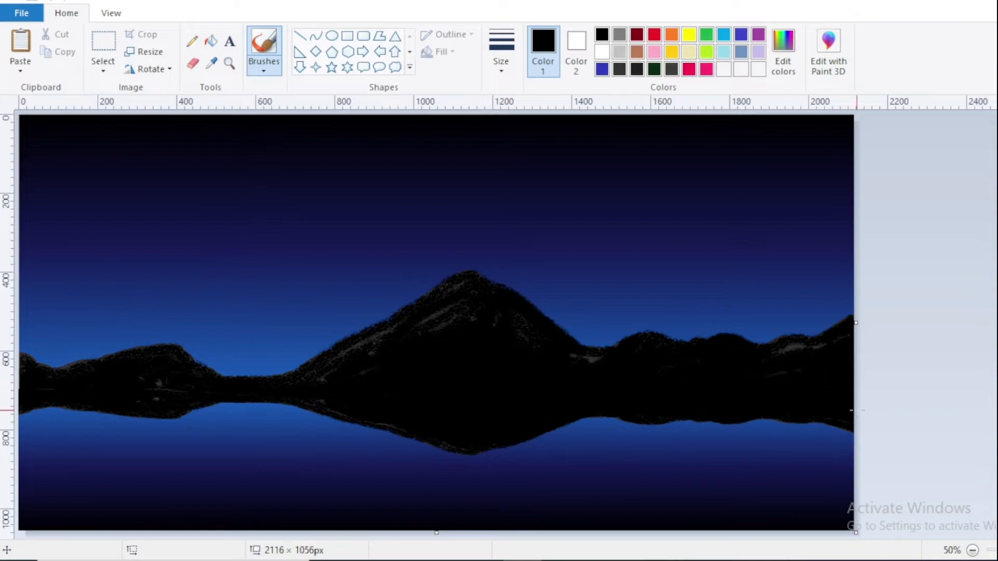
mouse_move(439, 314)
left_mouse_down()
mouse_move(461, 305)
mouse_move(403, 375)
mouse_move(517, 303)
mouse_move(570, 346)
left_mouse_up()
mouse_move(476, 281)
left_mouse_down()
mouse_move(426, 319)
mouse_move(426, 296)
mouse_move(397, 273)
left_mouse_up()
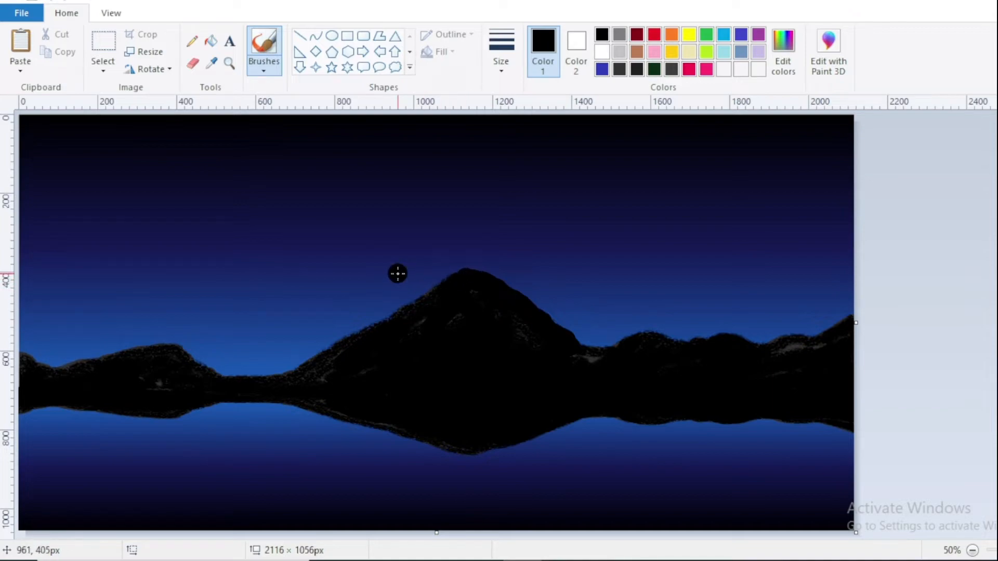
Step: Scatter dark green grass tufts over the water with the Watercolor brush and add thin dark grey horizontal ripple lines
left_click(656, 70)
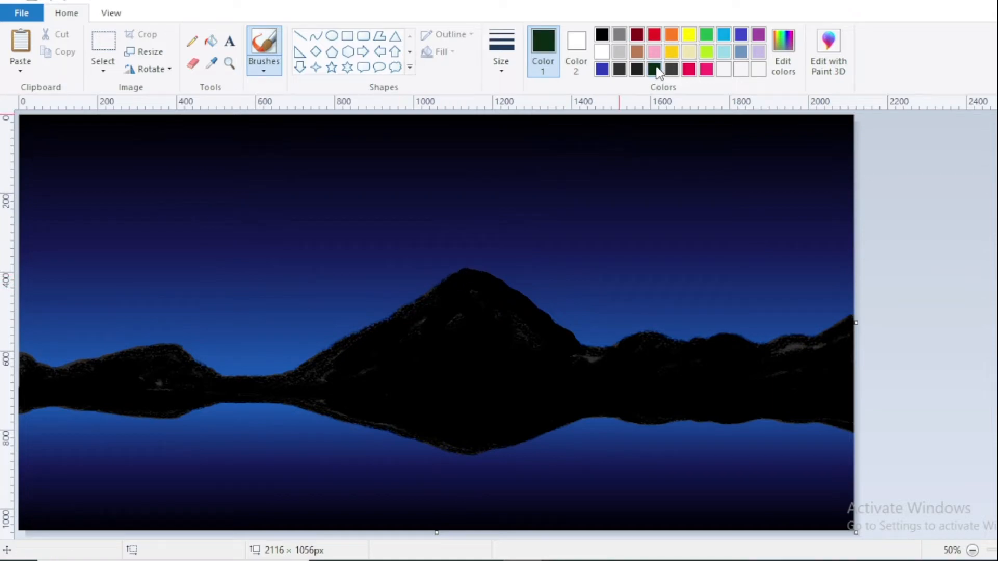
left_click(265, 73)
left_click(264, 155)
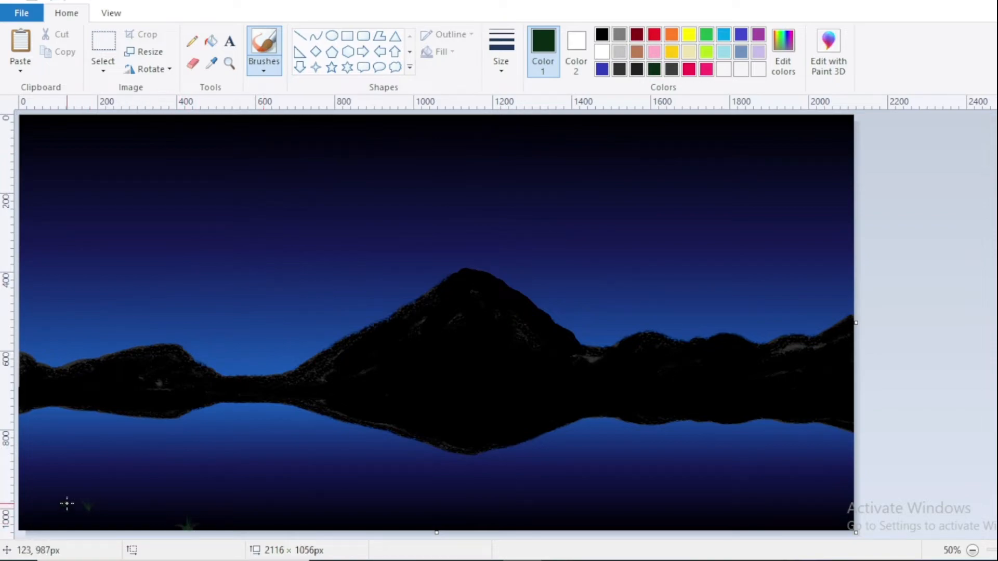
left_click(126, 475)
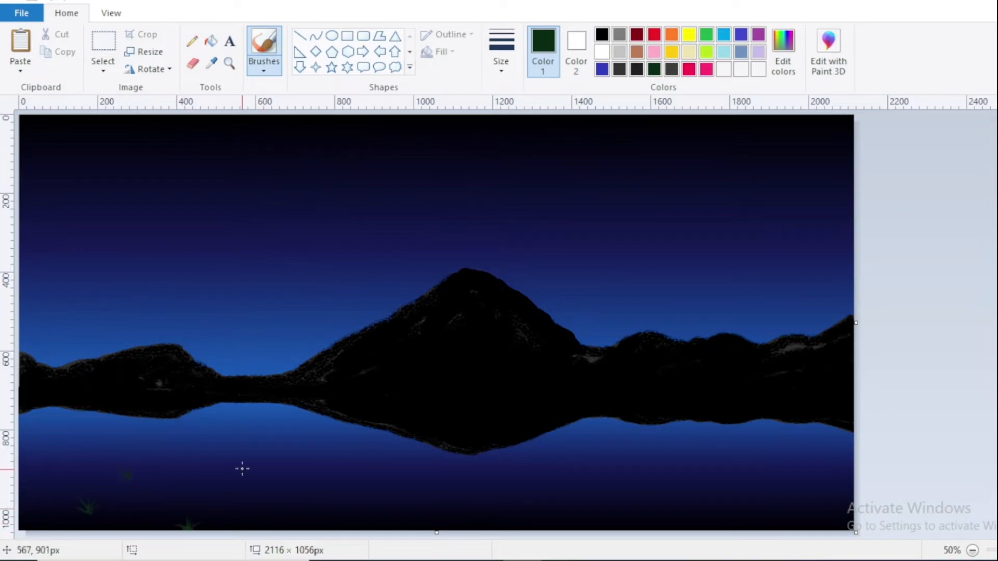
left_click(425, 503)
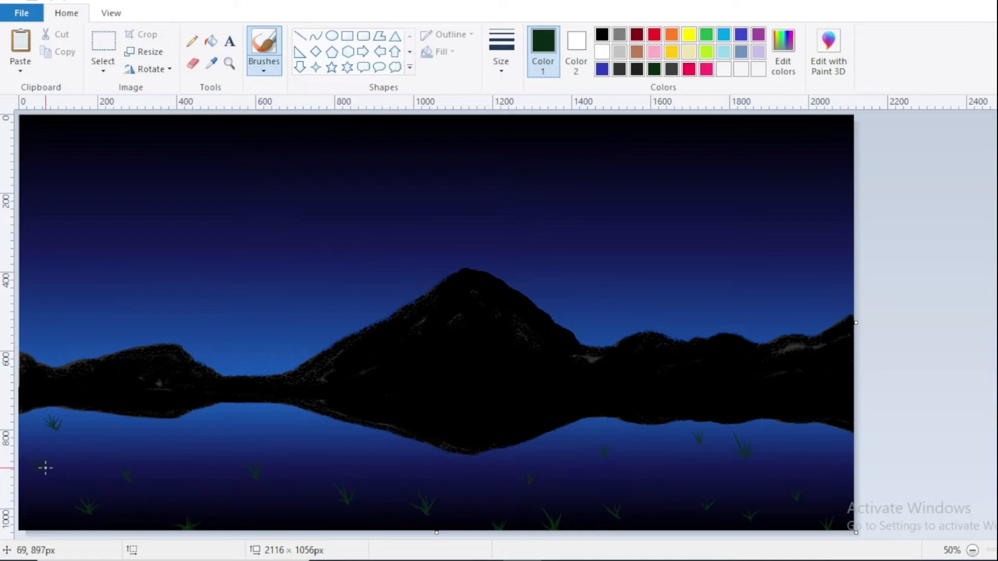
left_click_drag(46, 468, 41, 471)
left_click(672, 69)
left_click_drag(415, 468, 461, 468)
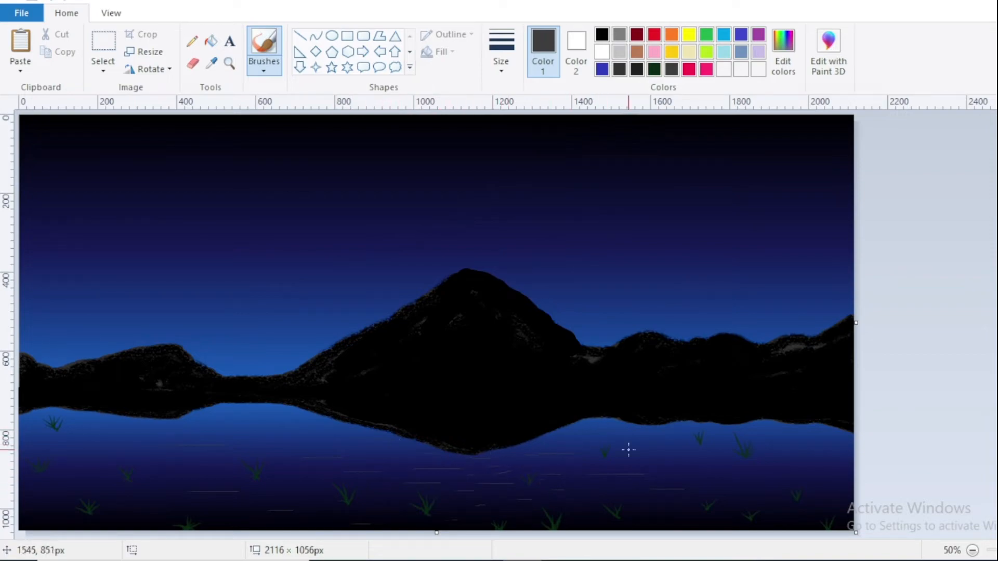
Step: Paint a short black tree trunk on the left hill with the basic Brush
left_click(602, 37)
left_click(264, 68)
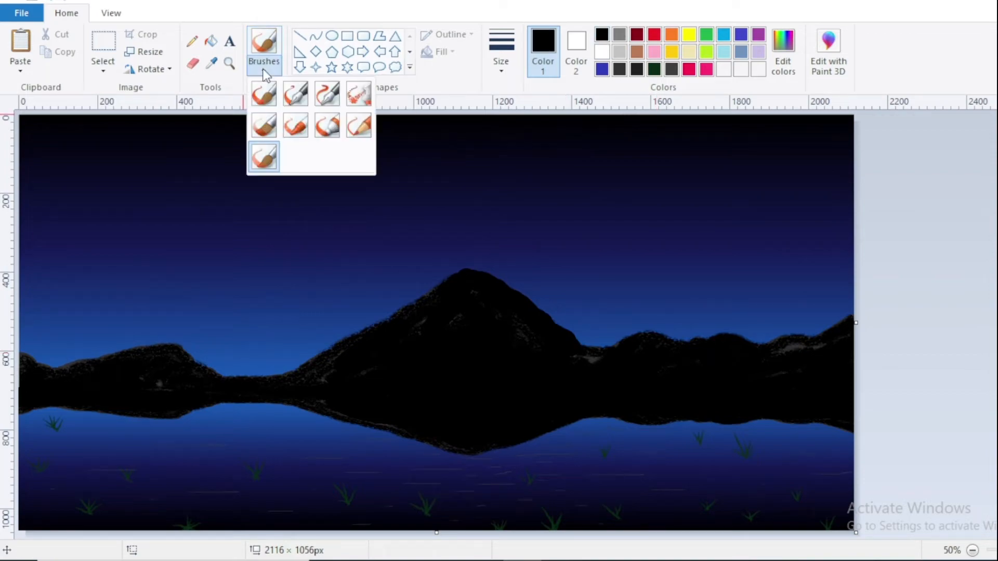
left_click(263, 93)
left_click_drag(94, 324, 96, 356)
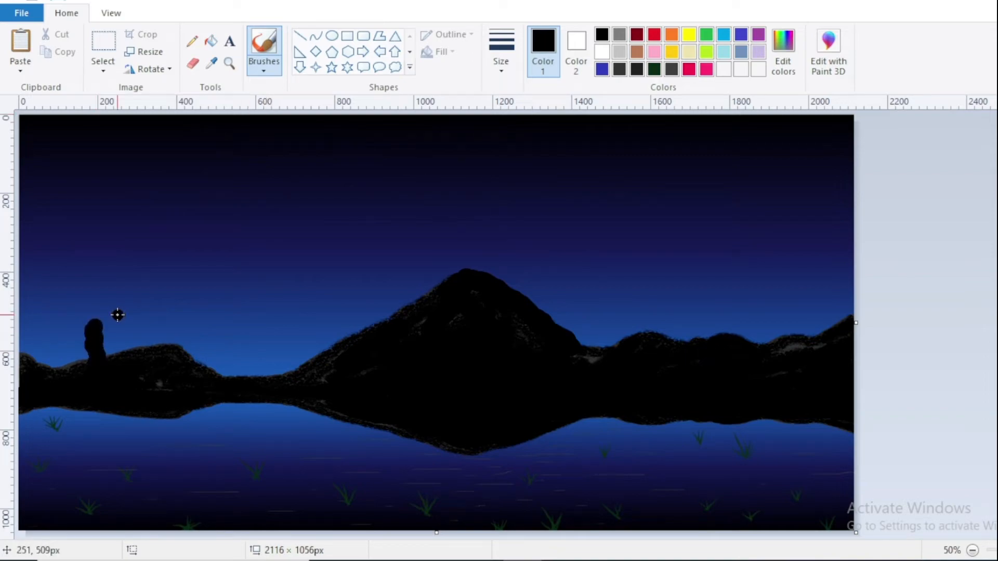
Step: Paint wavy black branches and thinner twigs fanning out from the tree trunk with the Oil brush
left_click_drag(74, 292, 89, 318)
left_click_drag(115, 304, 84, 332)
left_click_drag(144, 281, 113, 309)
left_click_drag(54, 278, 77, 298)
left_click_drag(150, 312, 107, 318)
left_click_drag(47, 309, 85, 317)
left_click_drag(98, 260, 99, 316)
left_click_drag(128, 253, 112, 304)
left_click_drag(27, 321, 54, 308)
left_click_drag(184, 306, 134, 314)
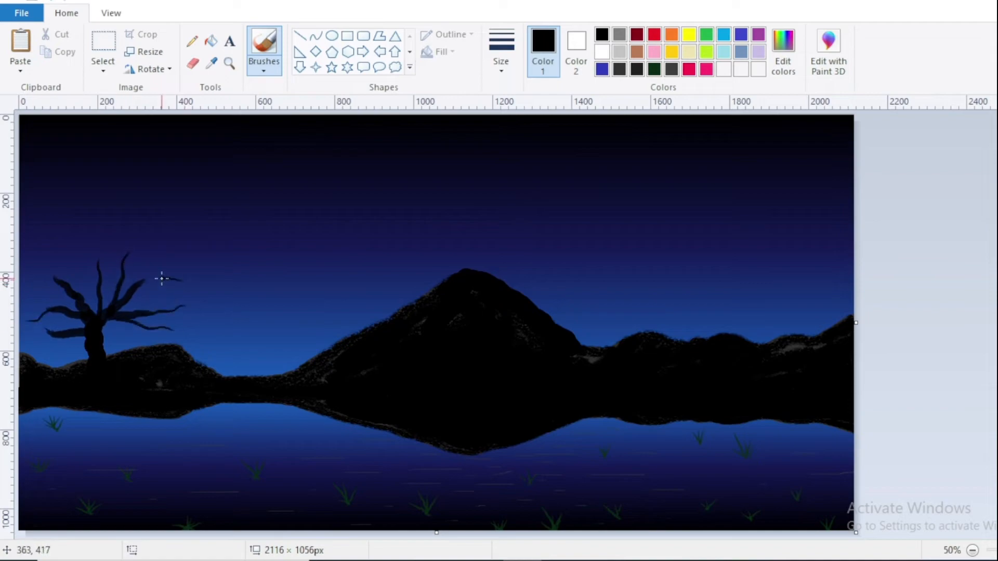
left_click_drag(162, 278, 136, 286)
left_click_drag(162, 295, 127, 277)
left_click_drag(71, 262, 97, 286)
left_click_drag(34, 259, 66, 285)
left_click_drag(35, 292, 69, 295)
Step: Airbrush crimson blossom clusters on the branch tips and spray brighter pink blossom around the tree's crown
left_click(265, 72)
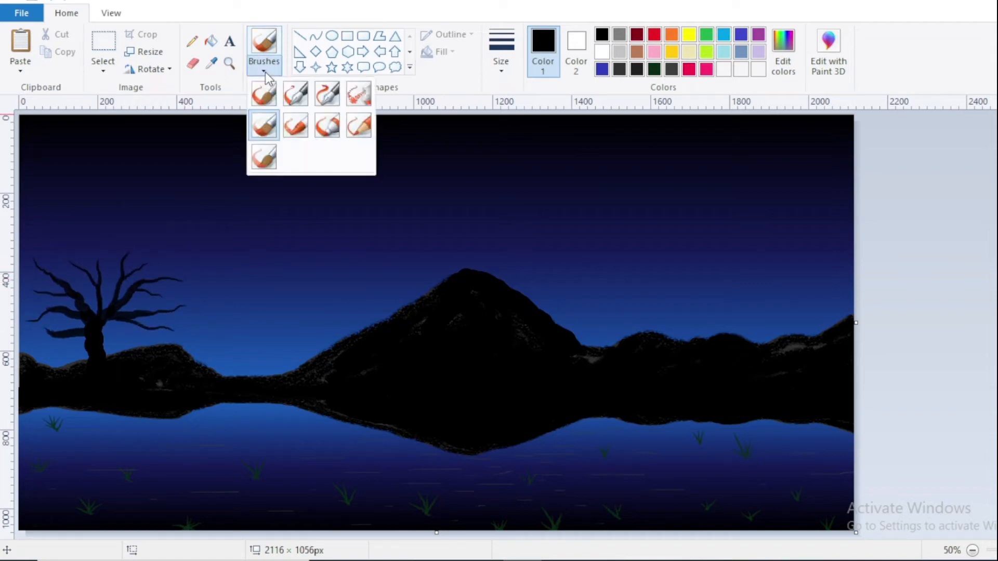
left_click(357, 97)
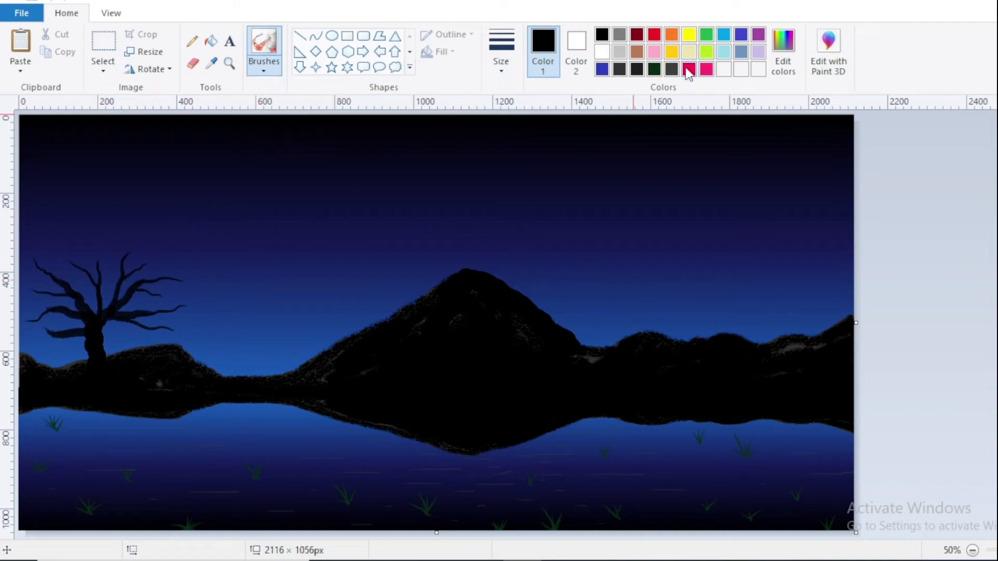
left_click(688, 70)
left_click(46, 331)
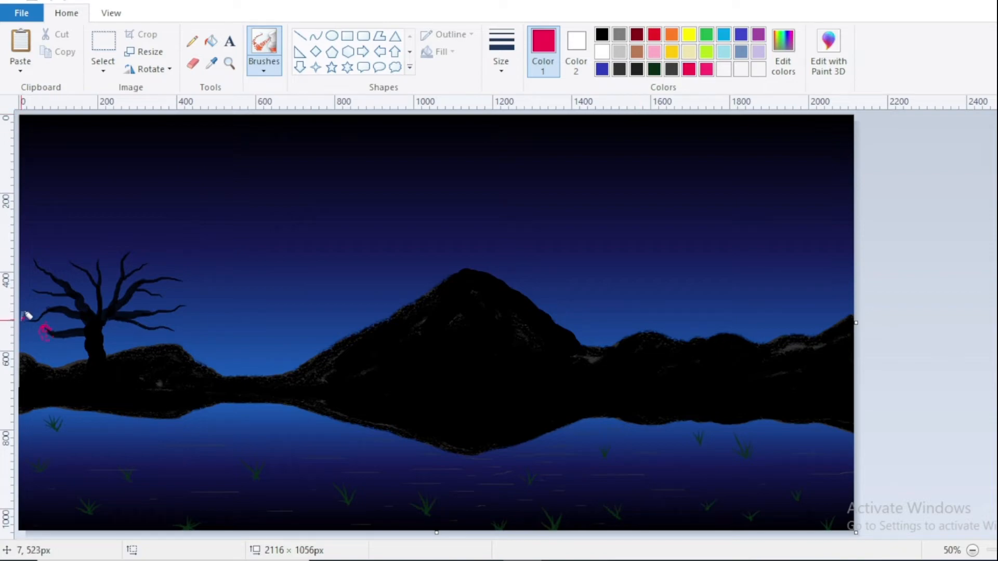
left_click(24, 321)
left_click(33, 290)
left_click(34, 259)
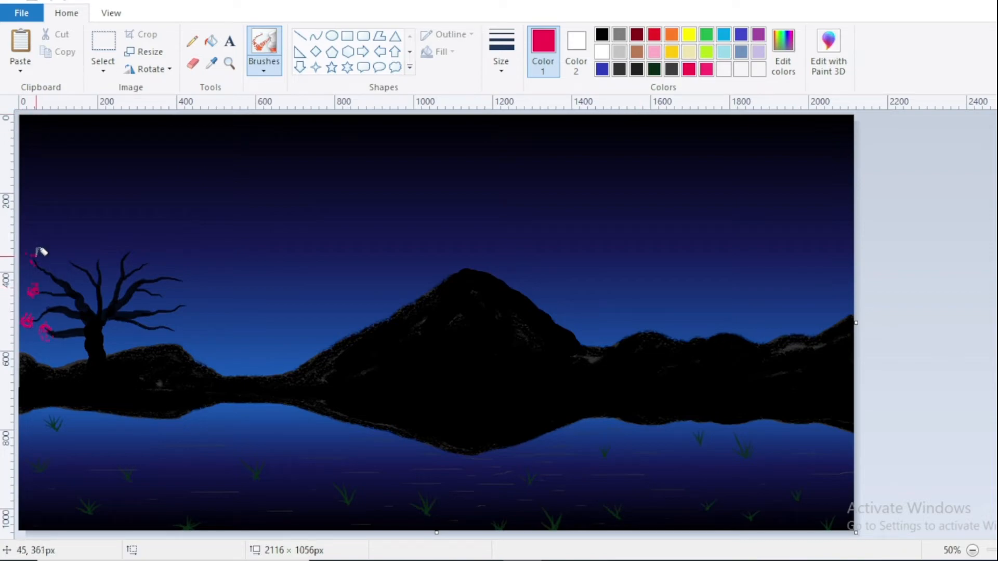
left_click(38, 262)
left_click(73, 258)
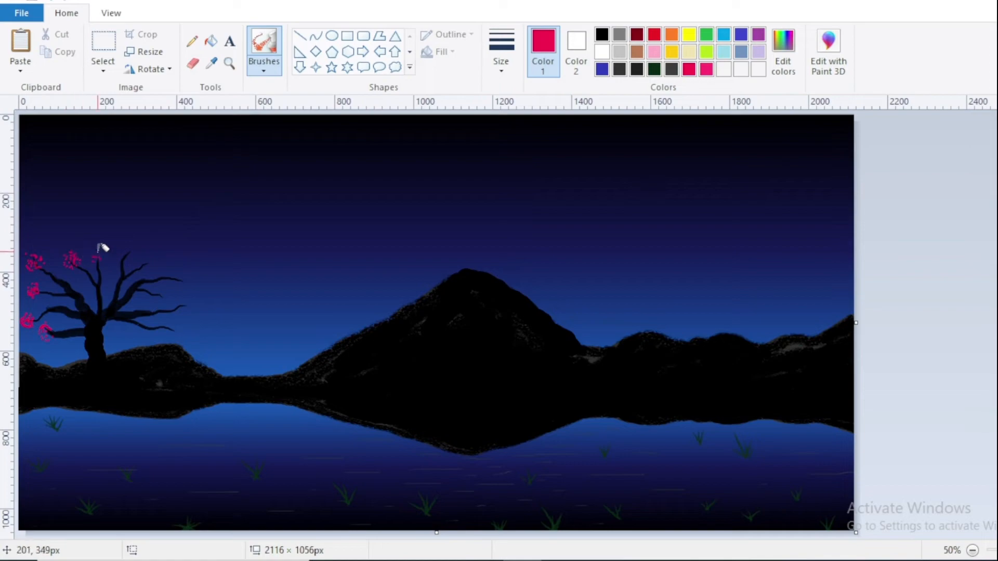
left_click(132, 251)
left_click(150, 263)
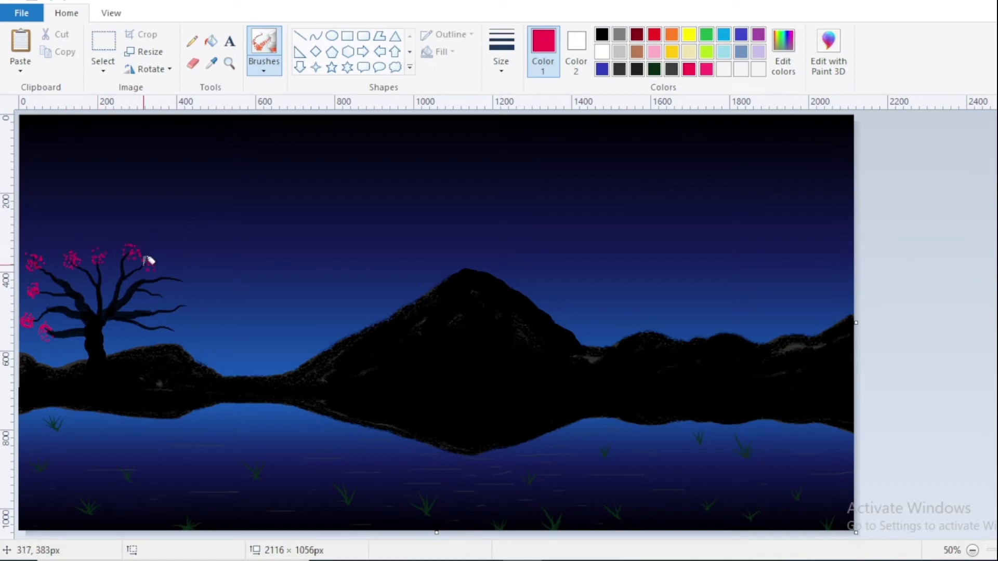
left_click(184, 282)
left_click(166, 292)
left_click(186, 306)
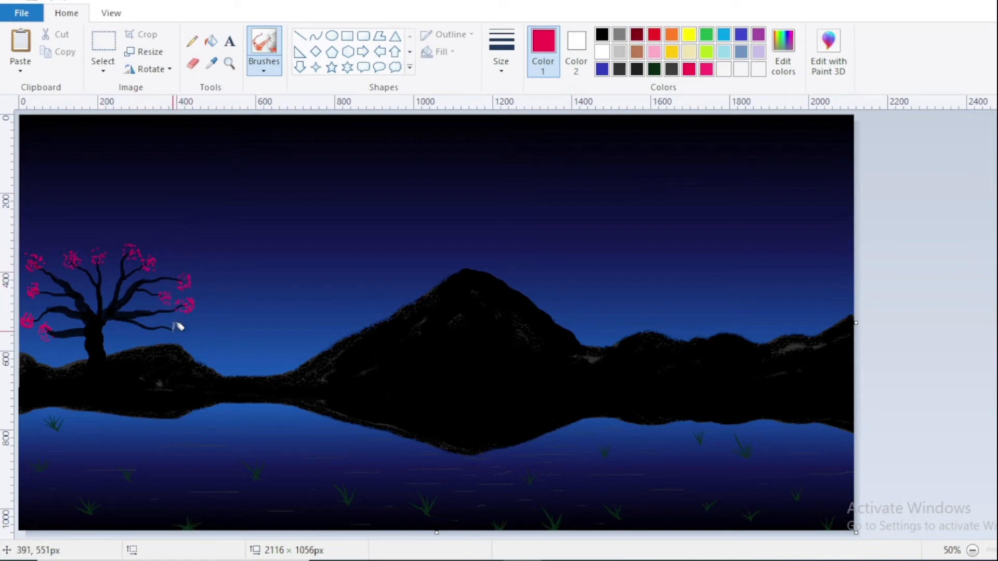
left_click(175, 329)
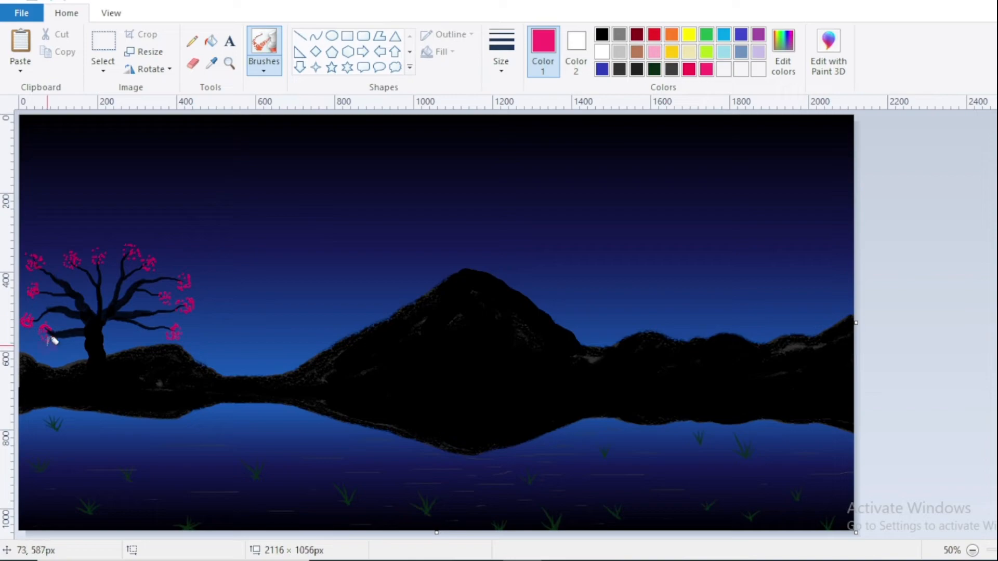
mouse_move(47, 337)
left_mouse_down()
mouse_move(31, 264)
mouse_move(74, 250)
mouse_move(100, 259)
mouse_move(104, 238)
mouse_move(155, 260)
mouse_move(147, 273)
mouse_move(192, 261)
mouse_move(167, 290)
mouse_move(159, 282)
mouse_move(200, 310)
mouse_move(176, 323)
mouse_move(167, 345)
left_mouse_up()
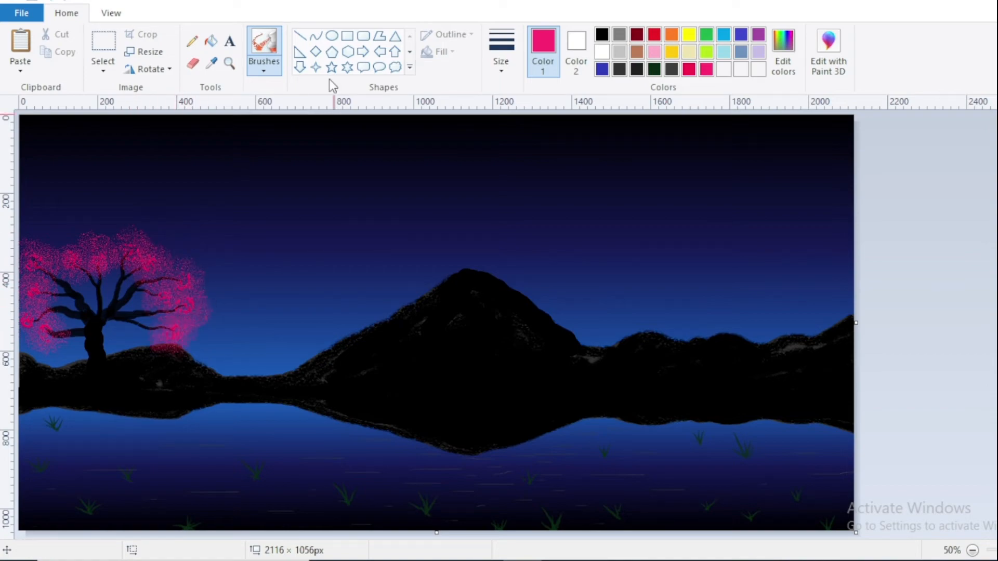
Step: Draw a solid white circle about 177 px across as a moon and place it in the sky above the central peak
left_click(332, 36)
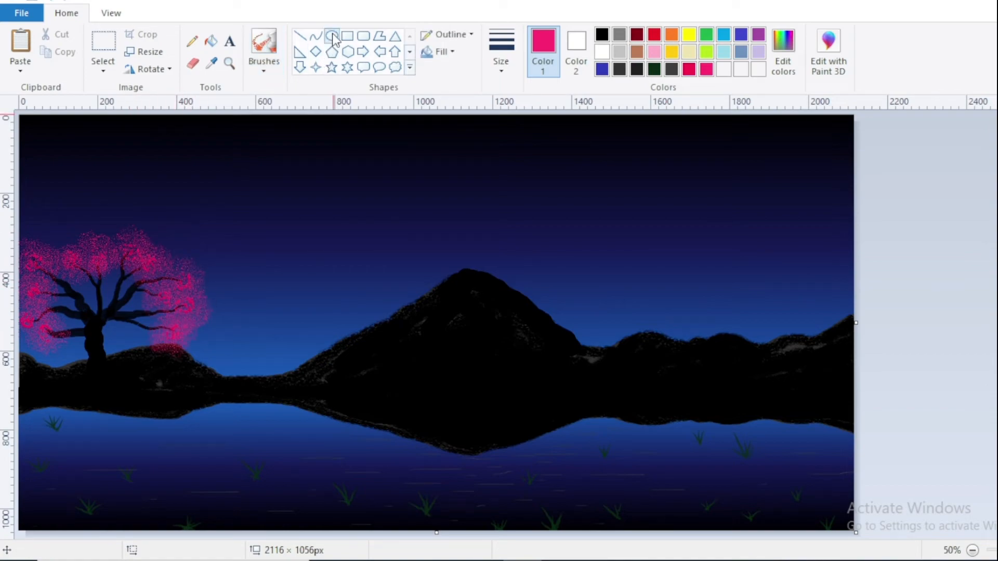
left_click(470, 34)
left_click(464, 59)
left_click(602, 52)
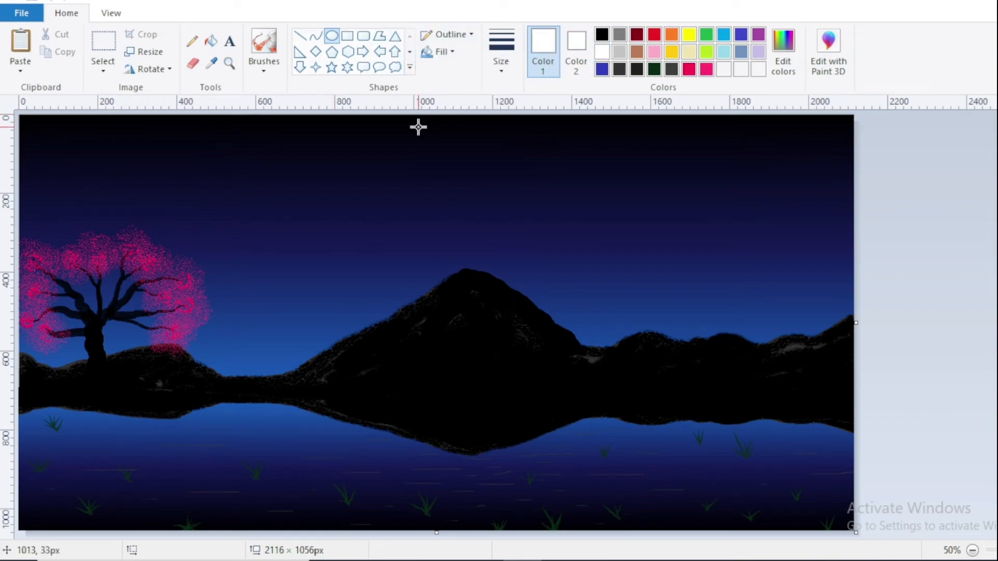
left_click_drag(416, 121, 486, 205)
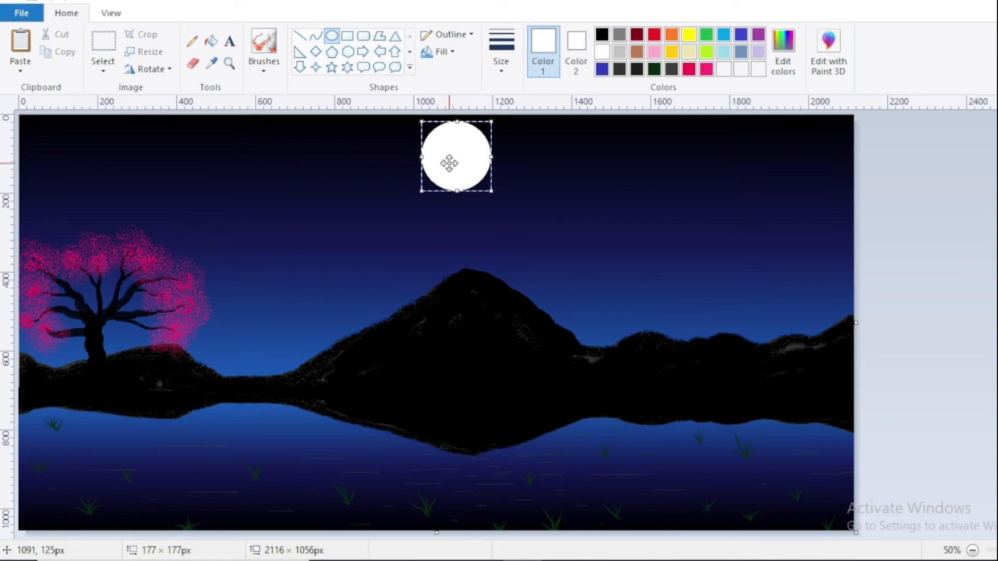
left_click_drag(450, 162, 467, 161)
Step: Paint four small black birds in the sky below and to the right of the moon with the Oil brush
left_click(264, 70)
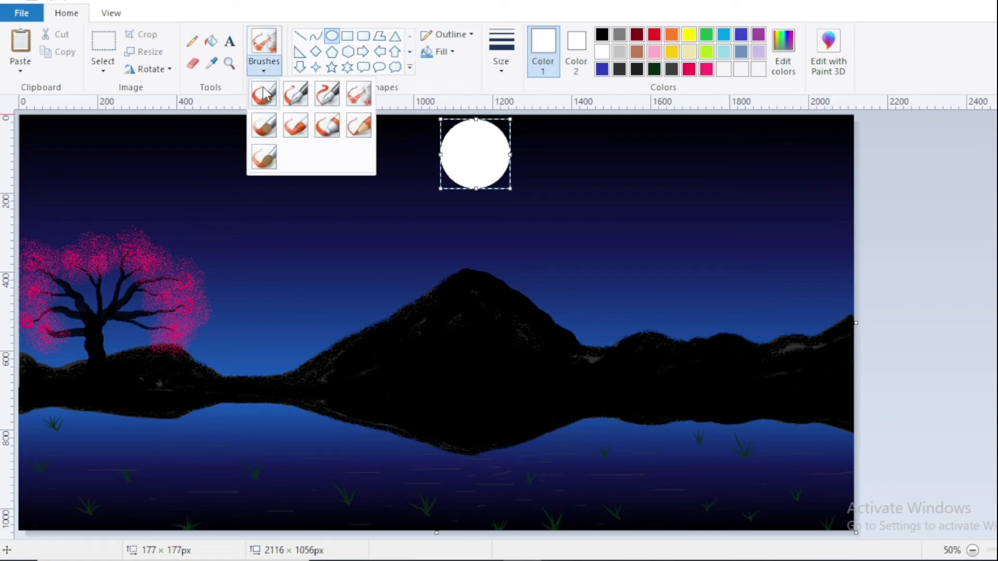
left_click(263, 125)
left_click(602, 34)
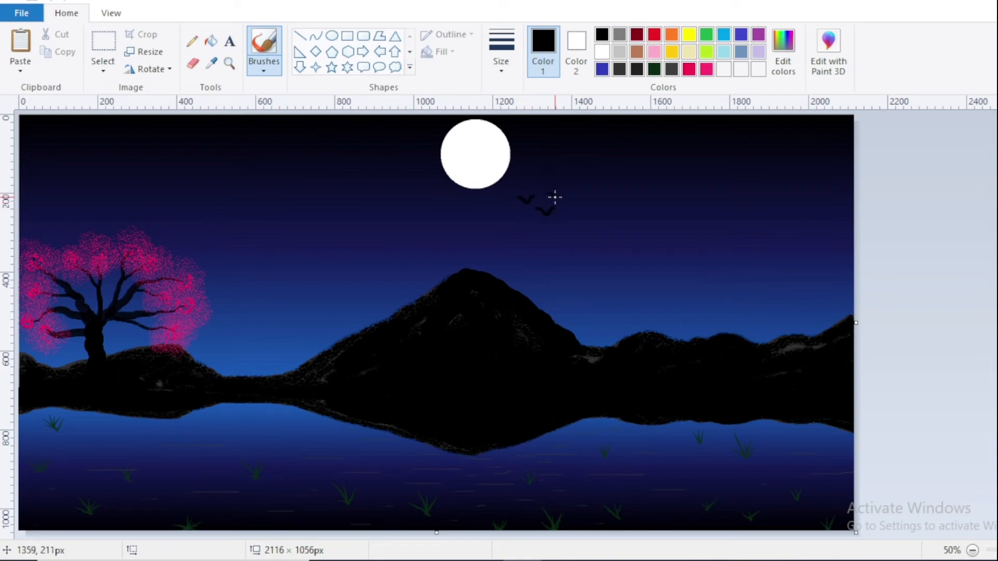
left_click_drag(572, 203, 590, 204)
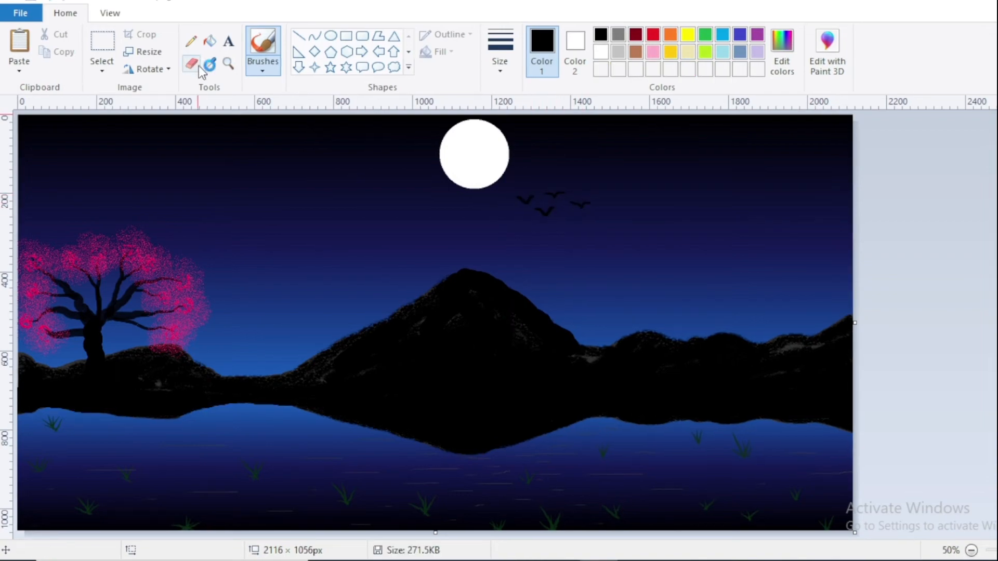
Step: Dot small white stars across the whole night sky with the Pencil
left_click(191, 44)
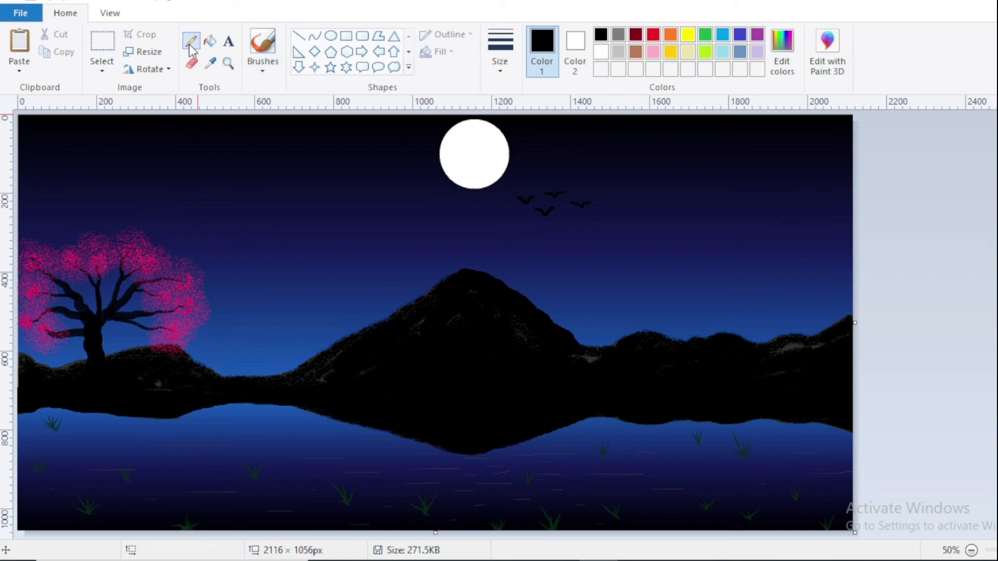
left_click(499, 72)
left_click(509, 126)
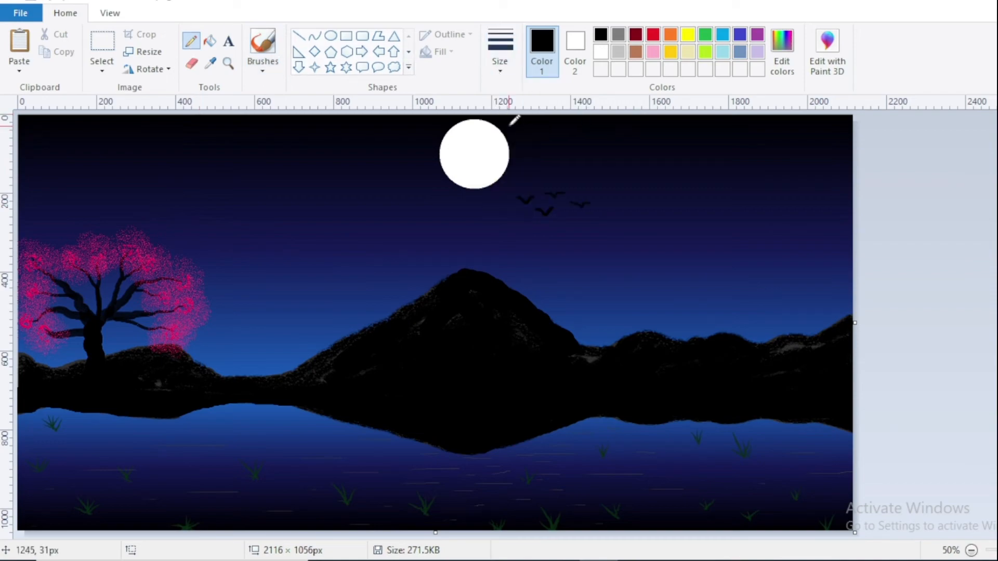
left_click(597, 52)
left_click(44, 146)
left_click(167, 136)
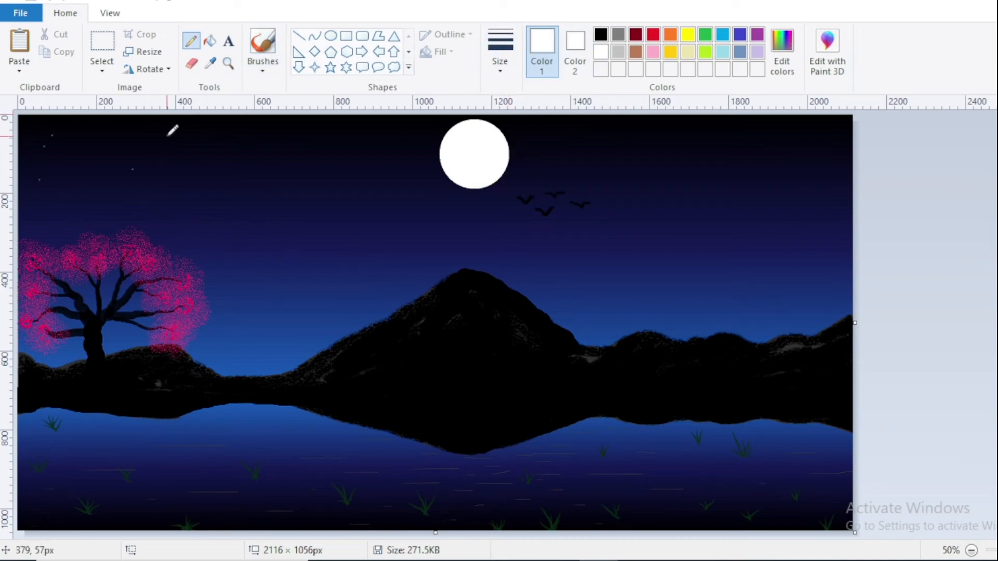
left_click(286, 204)
left_click(393, 136)
left_click(415, 205)
left_click(259, 257)
left_click(210, 359)
left_click(534, 250)
left_click(583, 290)
left_click(595, 229)
left_click(589, 180)
left_click(662, 180)
left_click(732, 195)
left_click(786, 240)
left_click(669, 282)
left_click(772, 303)
Step: Dot small white star reflections over the water on both sides of the foreground
left_click(810, 453)
left_click(826, 487)
left_click(720, 484)
left_click(200, 453)
left_click(176, 477)
left_click(109, 435)
left_click(69, 480)
Step: Cut out three white cloud shapes with free-form selections: one above the tree, one left of the moon, one in the upper-right sky
left_click(102, 73)
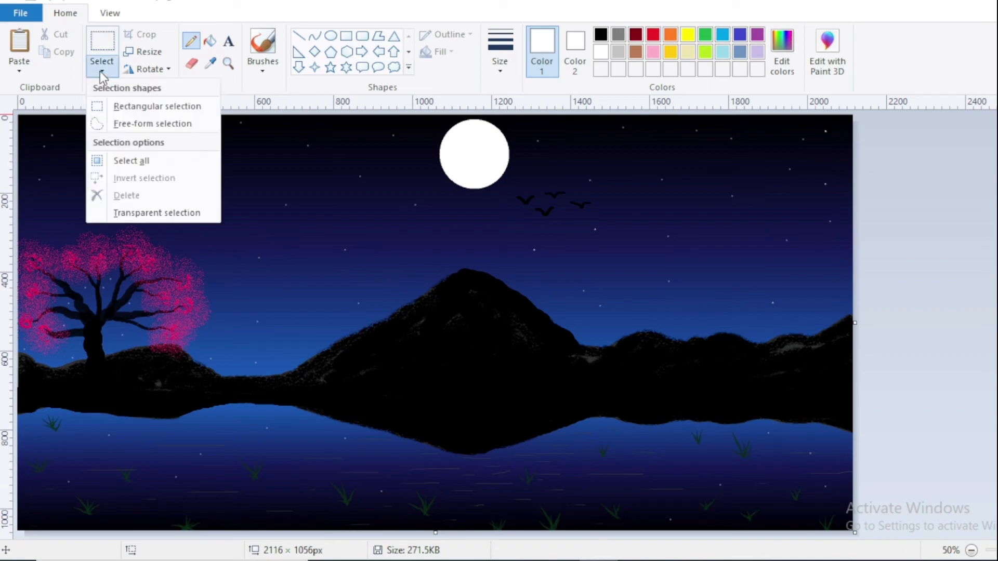
left_click(142, 124)
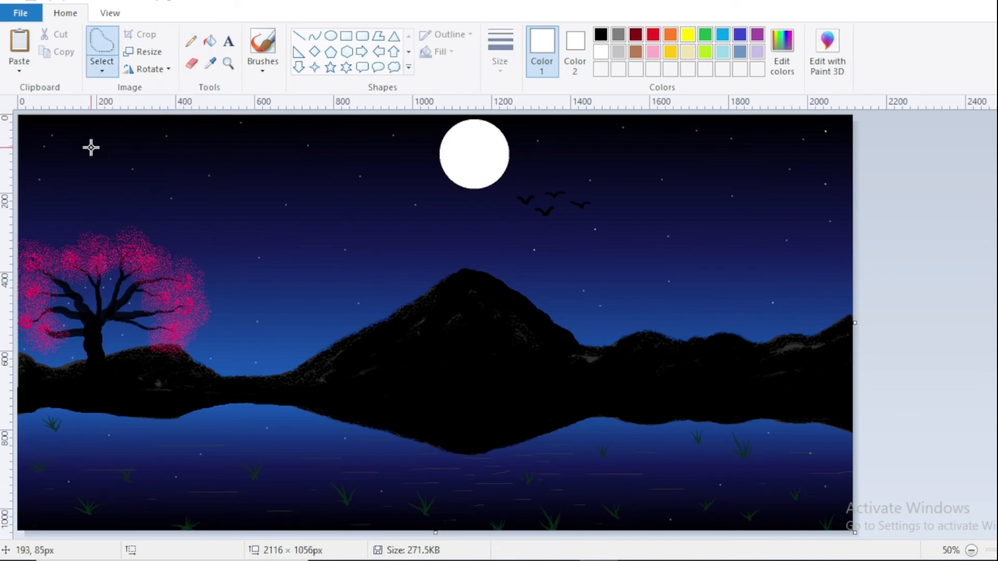
mouse_move(61, 144)
left_mouse_down()
mouse_move(140, 162)
mouse_move(58, 149)
left_mouse_up()
key("Delete")
mouse_move(284, 127)
left_mouse_down()
mouse_move(348, 150)
mouse_move(282, 160)
mouse_move(281, 125)
left_mouse_up()
key("Delete")
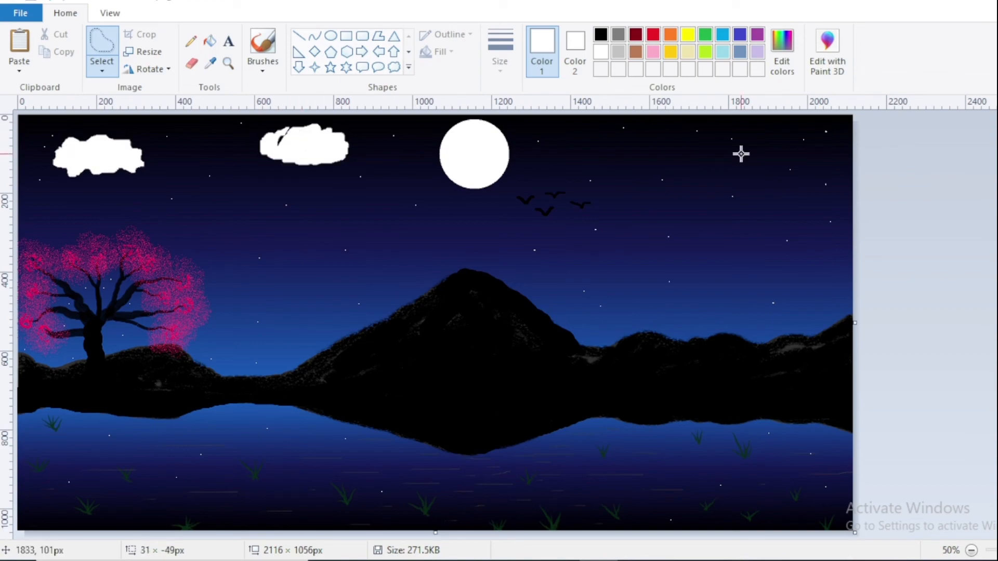
mouse_move(740, 153)
left_mouse_down()
mouse_move(841, 168)
mouse_move(784, 166)
mouse_move(732, 149)
left_mouse_up()
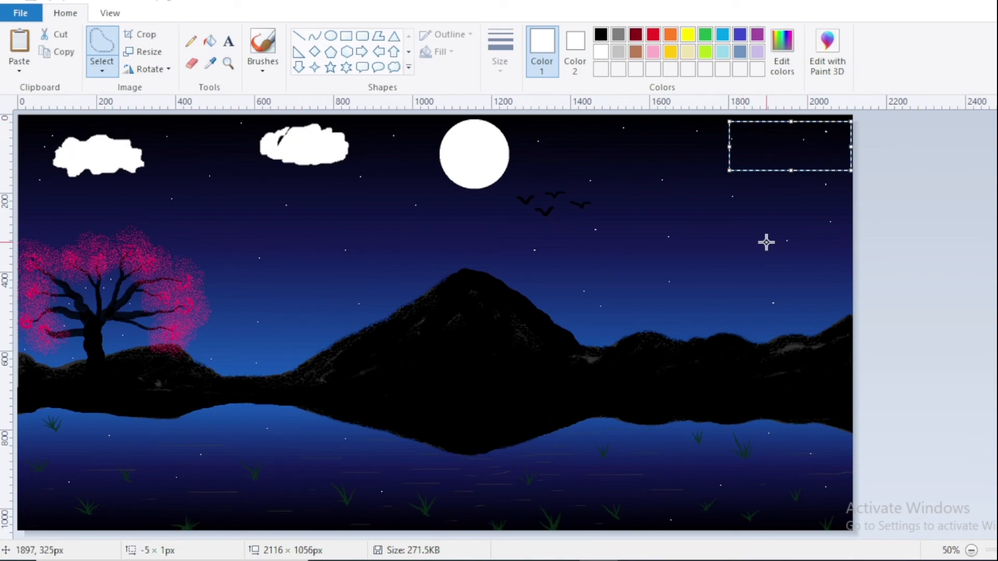
key("Delete")
Step: Fill the cloud above the tree with light gray and the other two clouds with darker gray
left_click(210, 41)
left_click(618, 53)
left_click(100, 156)
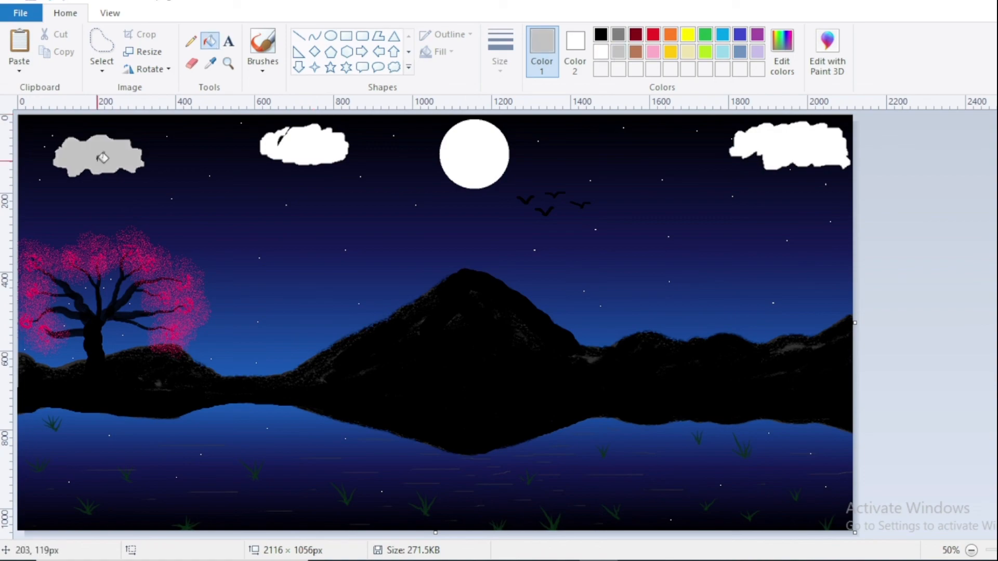
left_click(618, 35)
left_click(322, 153)
left_click(785, 148)
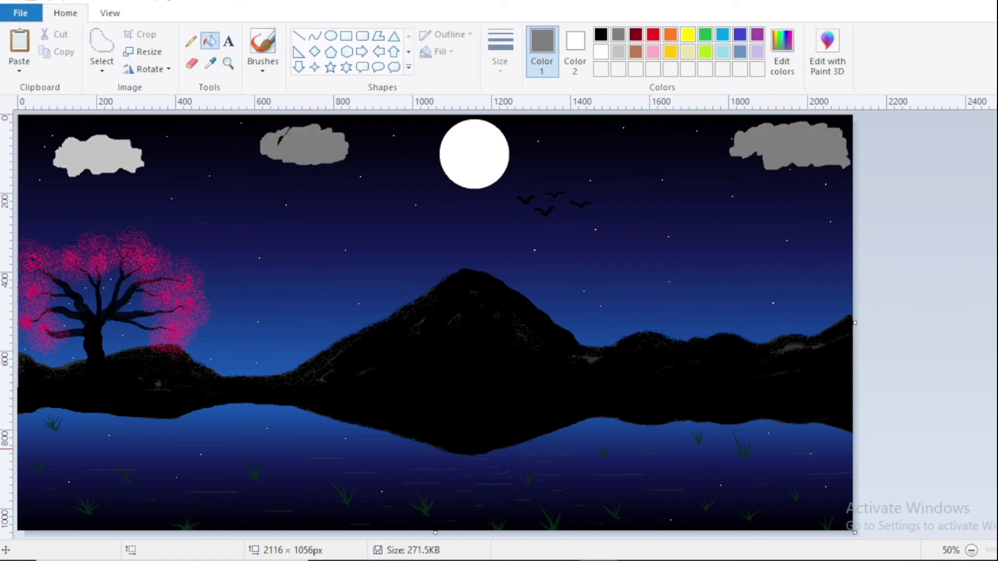